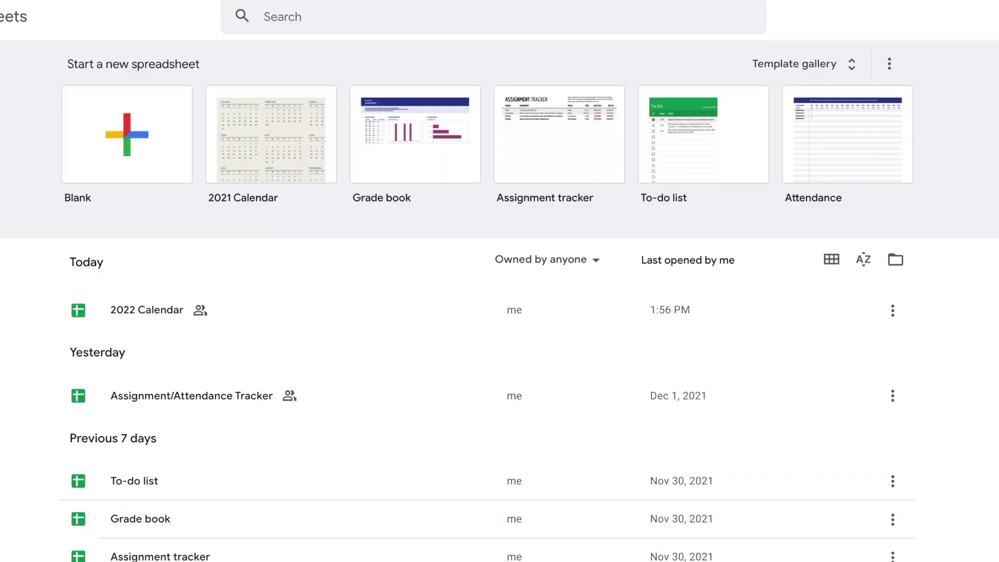
Open the full template gallery and look through the personal spreadsheet templates, including the calendars
left_click(829, 65)
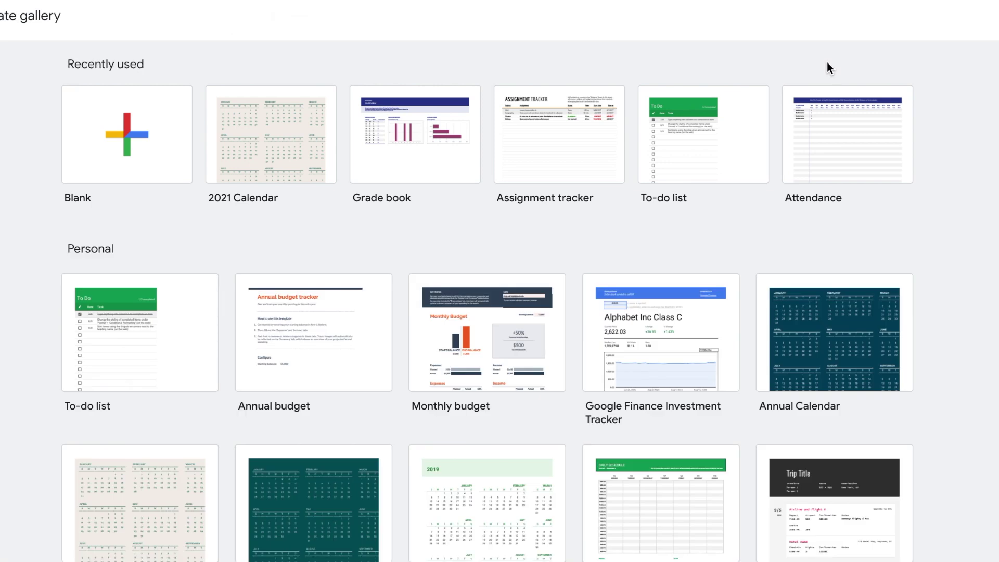
scroll(828, 62, "down", 4)
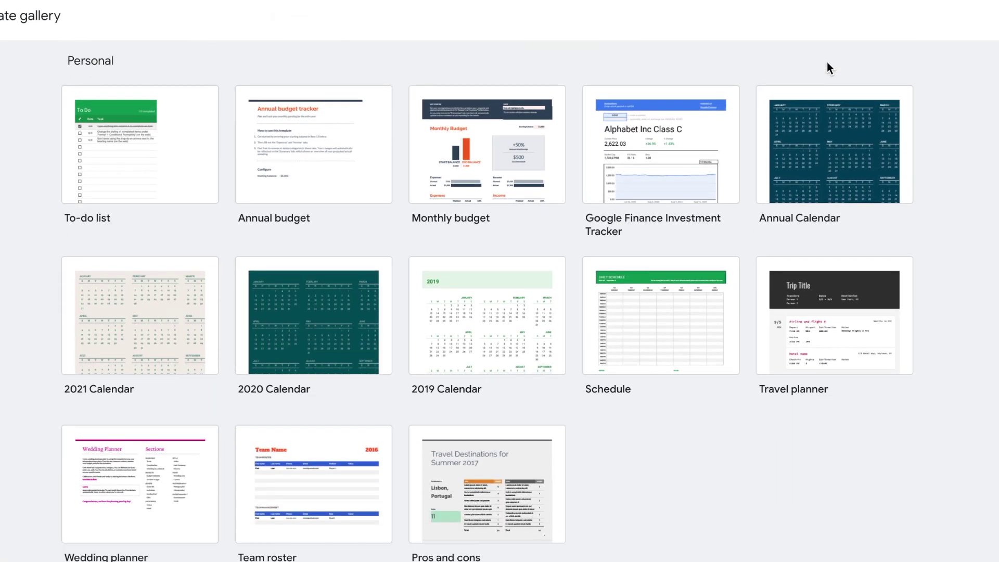
scroll(828, 62, "down", 4)
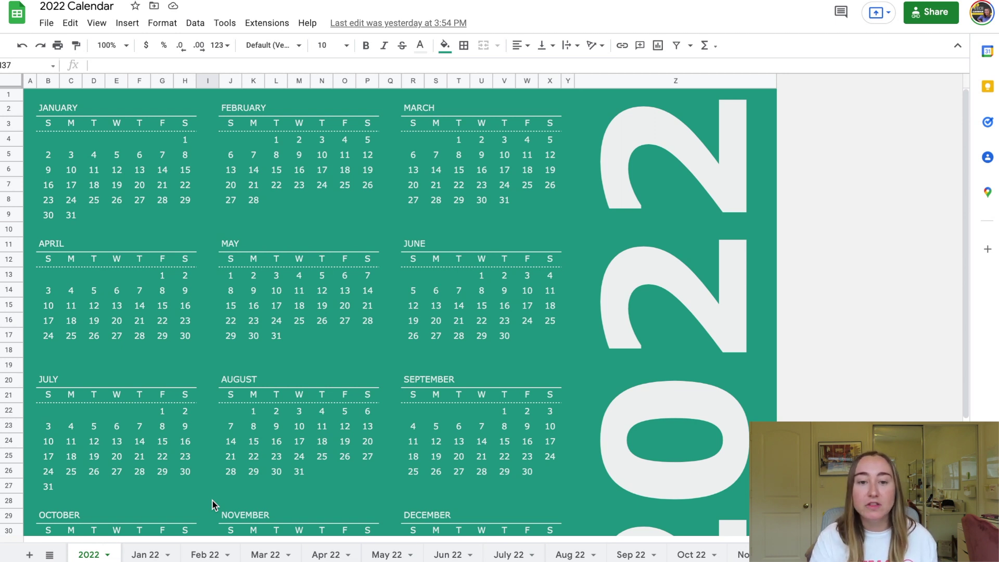
Enter "Back to School" under Monday the 3rd on the Jan 22 sheet of the 2022 calendar
scroll(212, 501, "down", 5)
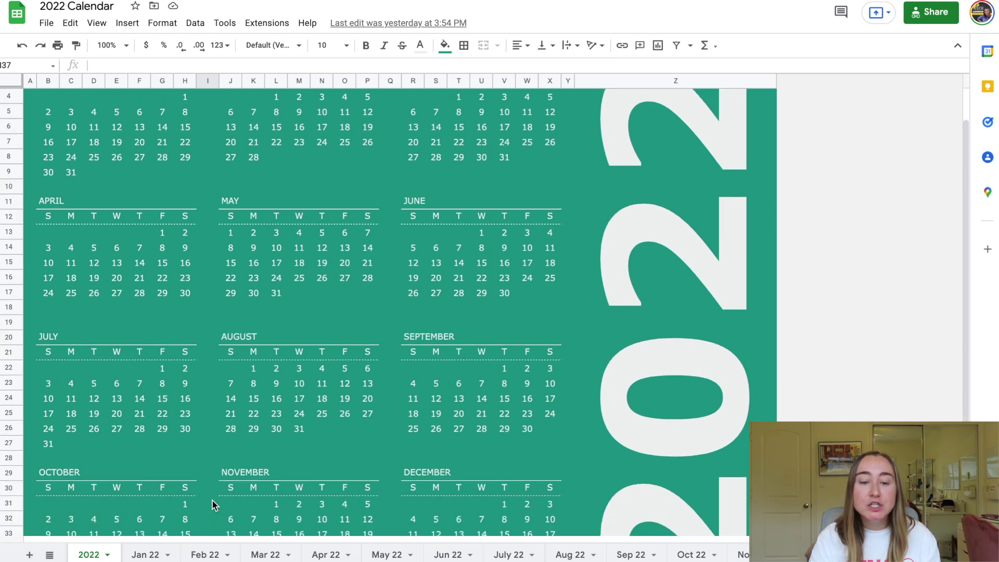
scroll(211, 500, "up", 5)
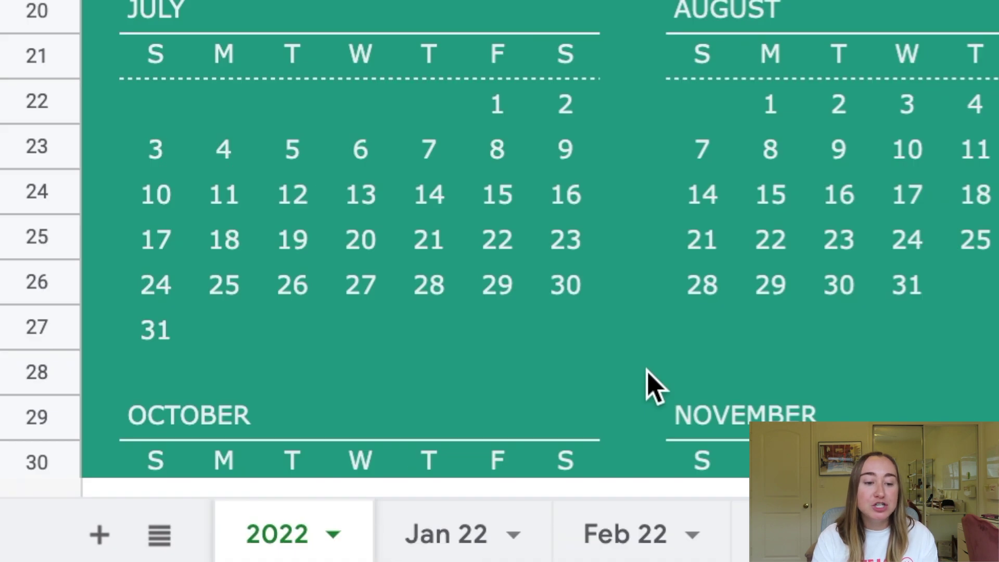
left_click(457, 540)
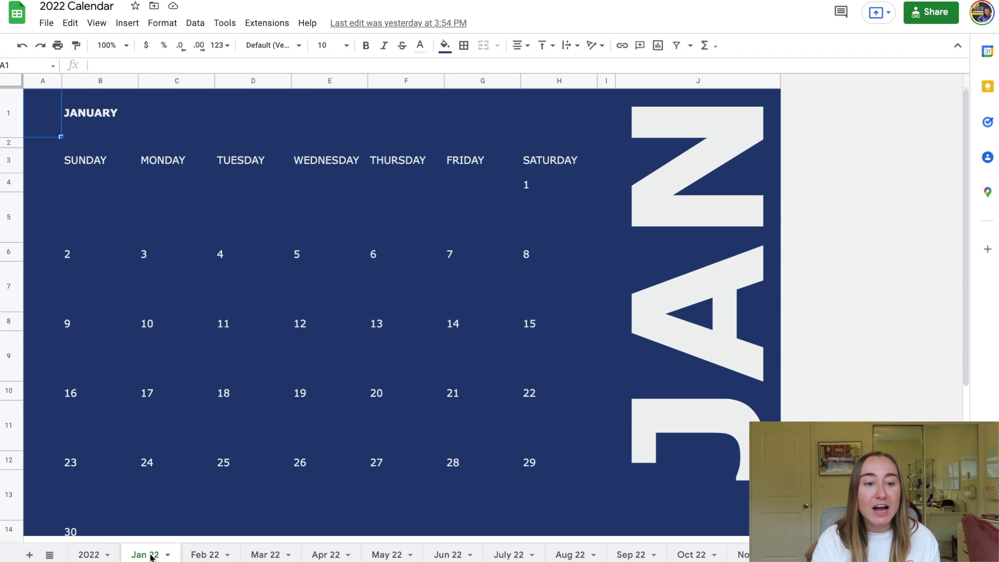
left_click(164, 282)
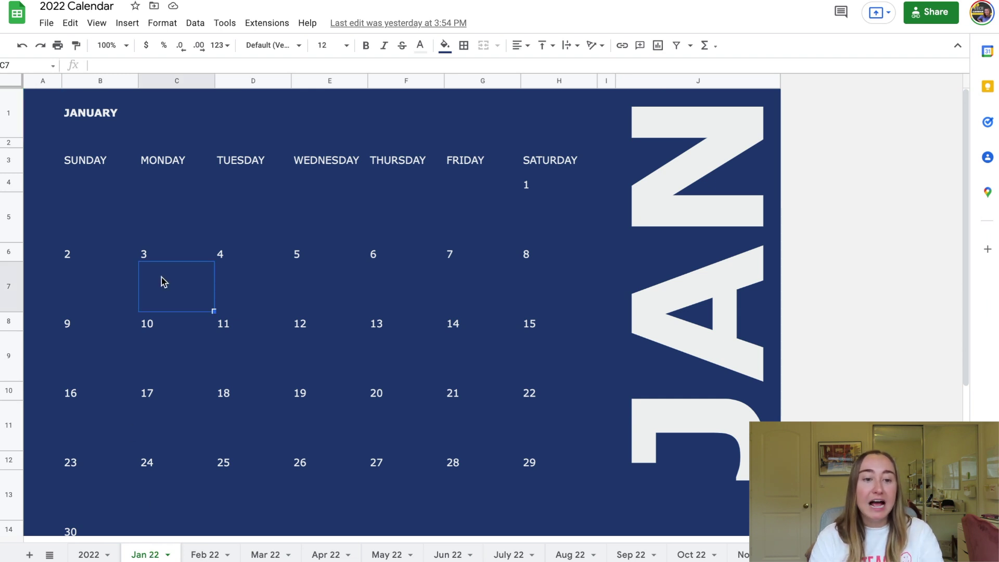
double_click(161, 277)
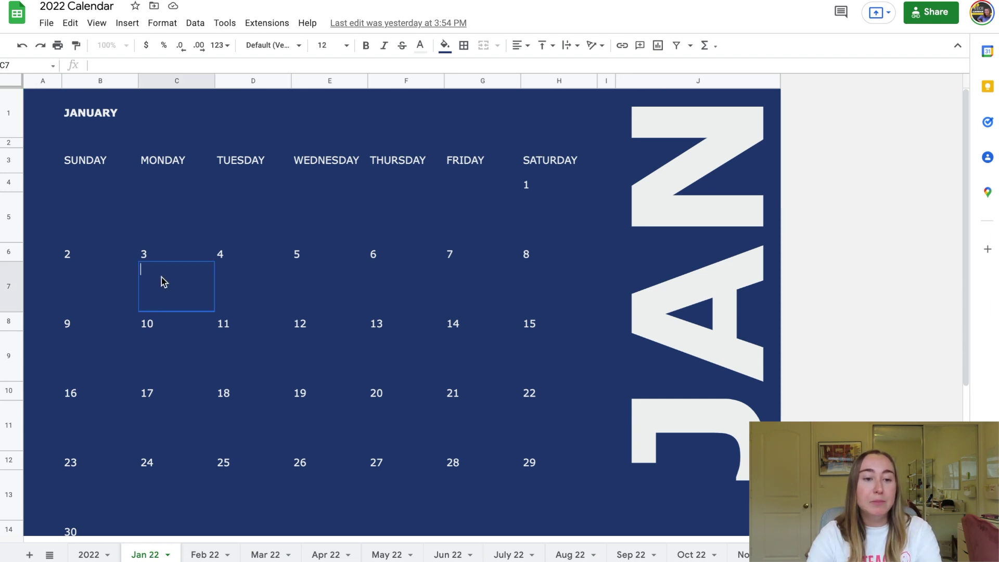
type("Back to")
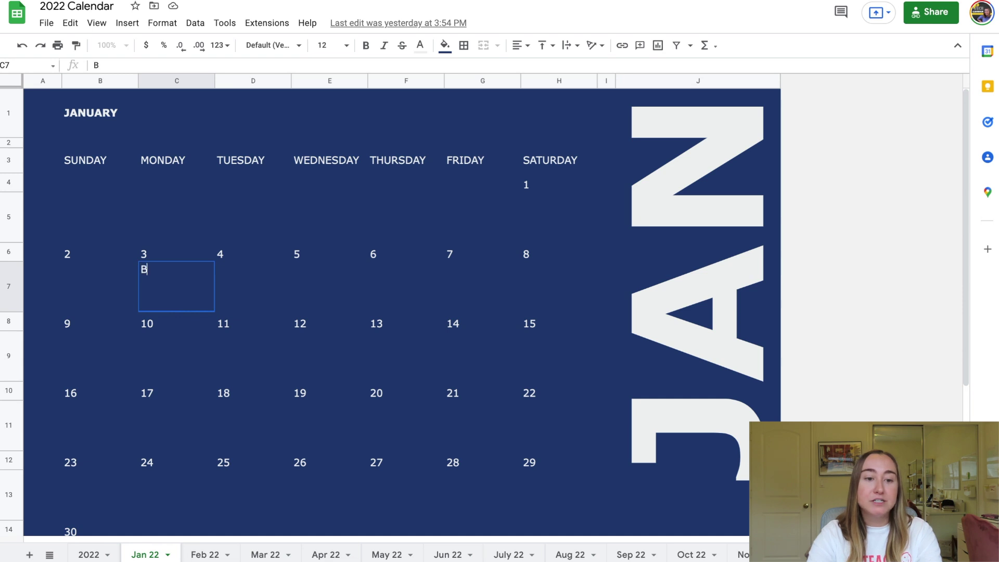
type("l")
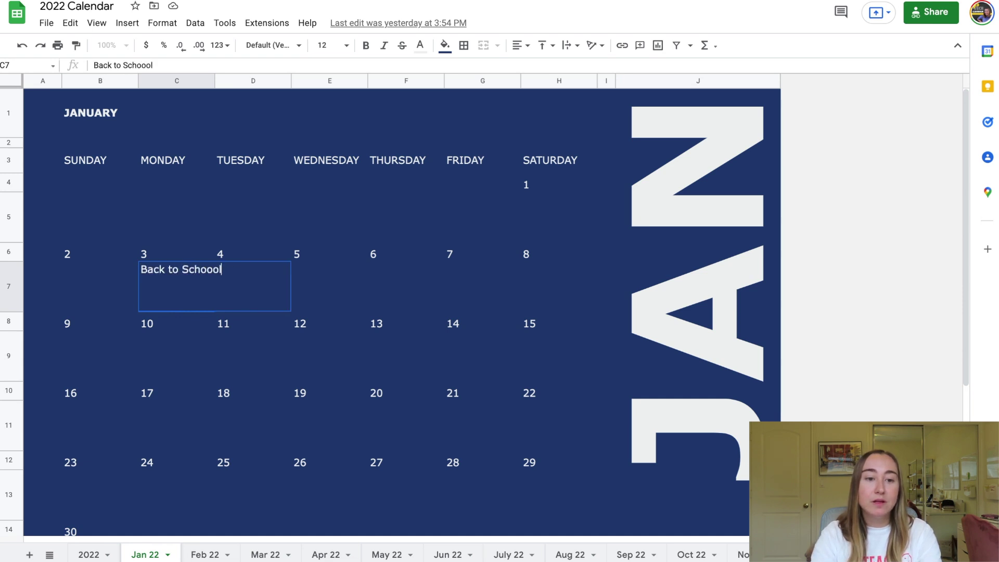
key("Return")
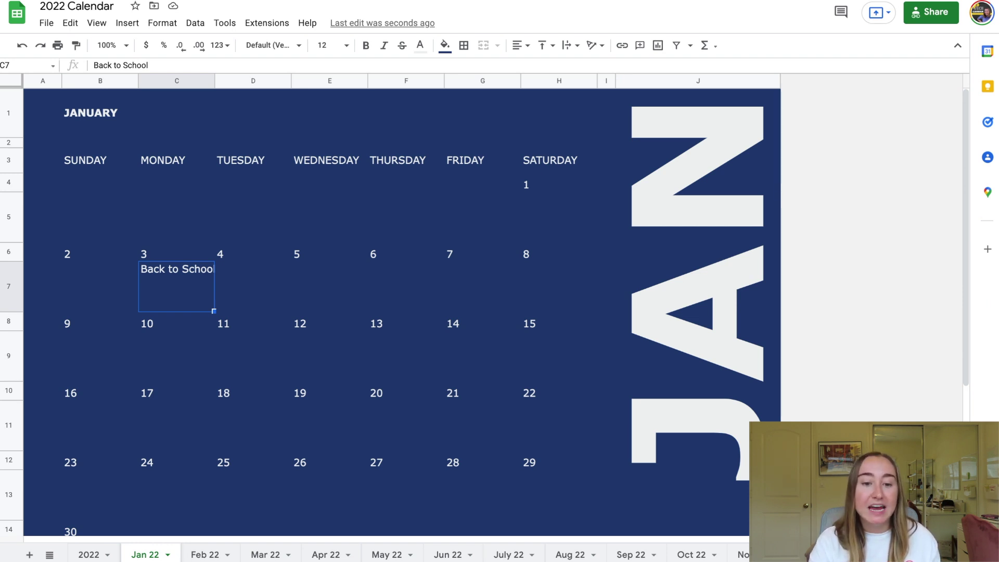
Add "Doctor's appointment - secure a sub" under Thursday, January 20
left_click(382, 435)
type("Doctor's ap")
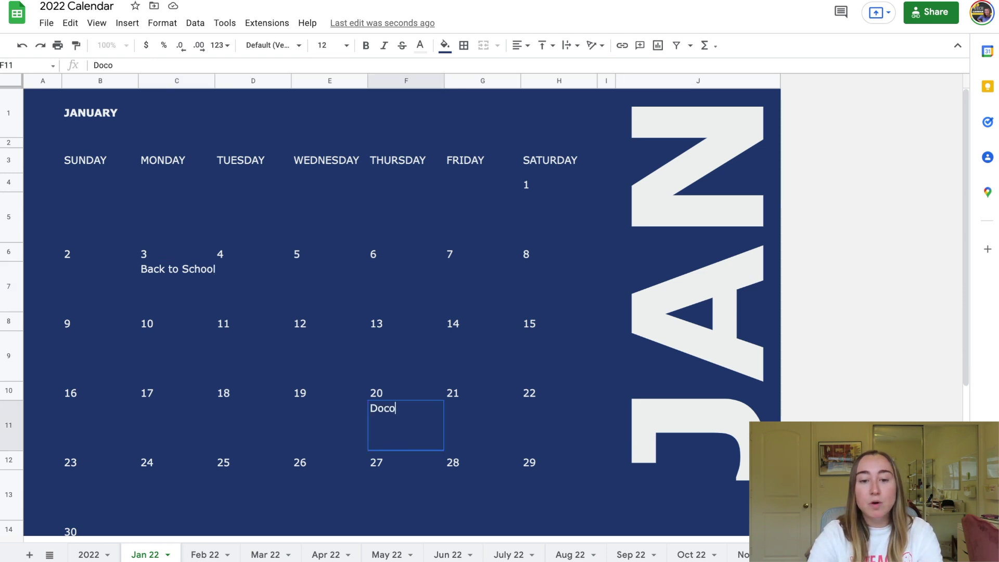
type("pointment")
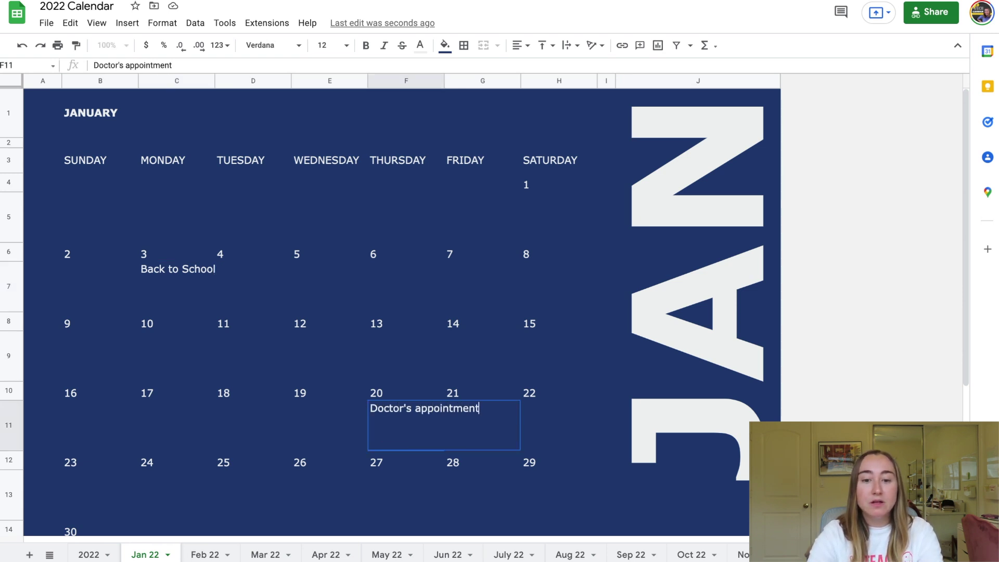
type(" - secure a sub")
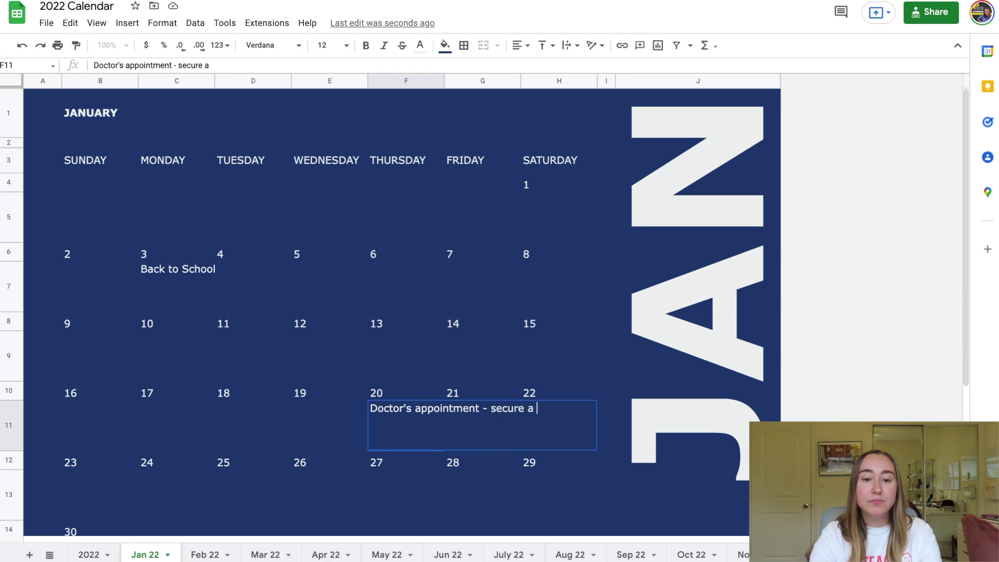
key("Return")
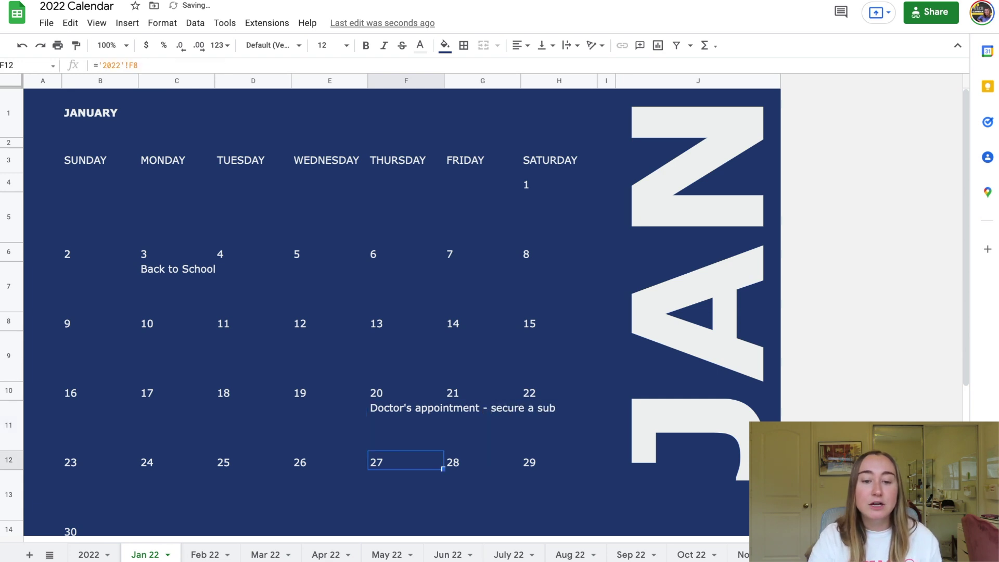
Wrap the text of the January 20 doctor's appointment entry so it fits within its cell
left_click(394, 433)
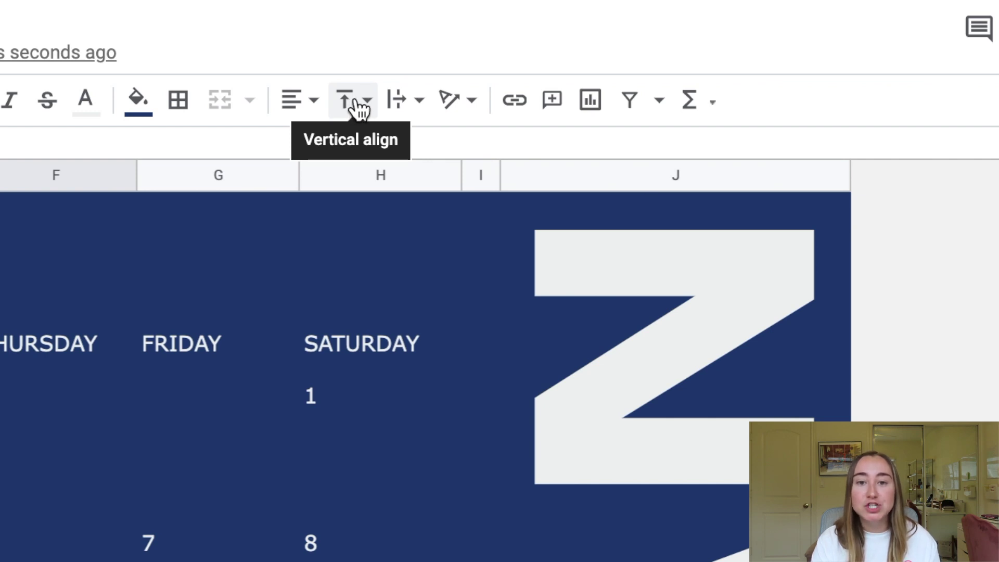
left_click(403, 101)
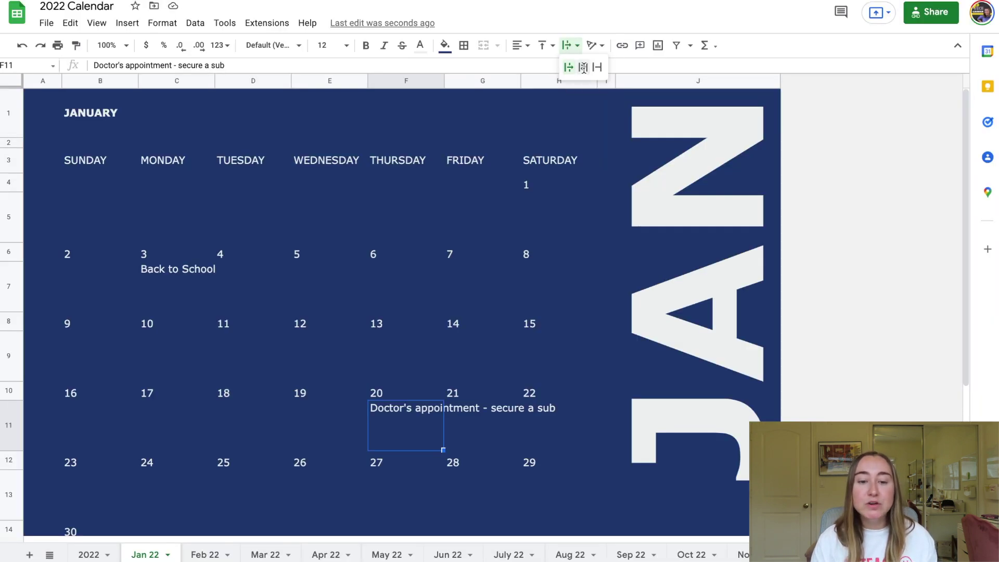
left_click(584, 68)
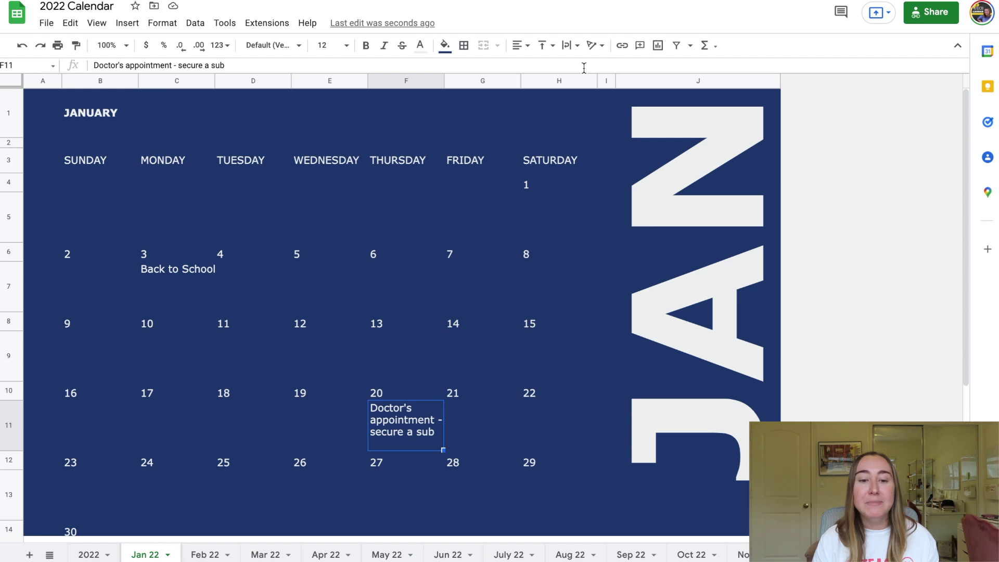
Enter "new blog post from EdTech Classroom" under Wednesday the 2nd on the Feb 22 sheet
left_click(199, 555)
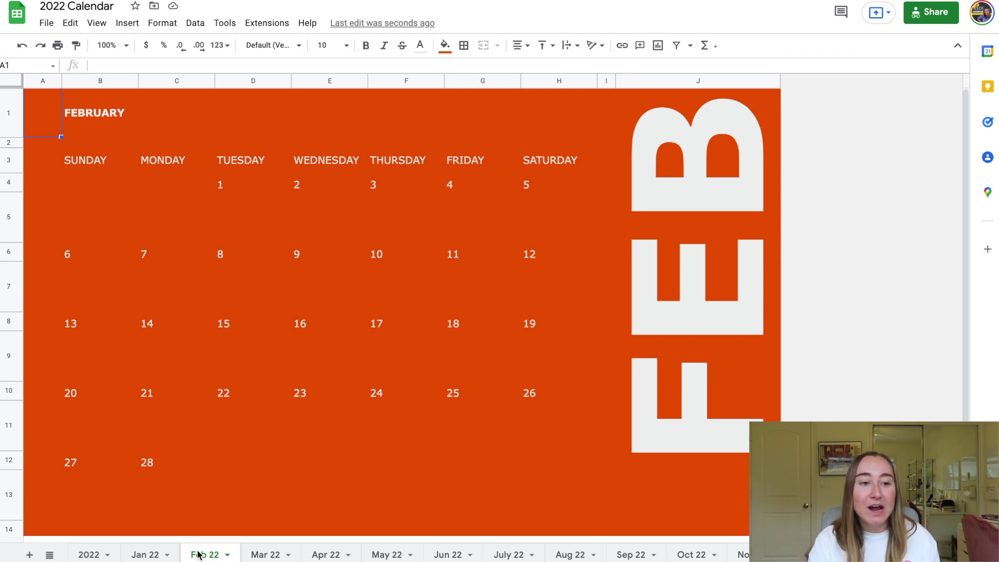
left_click(328, 203)
double_click(327, 203)
type("n")
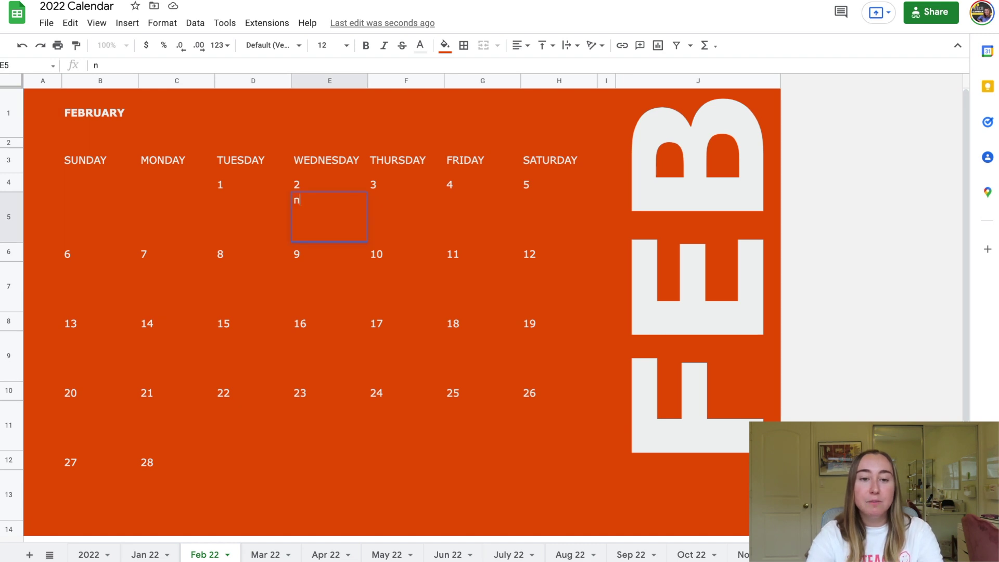
type("ew blog post from")
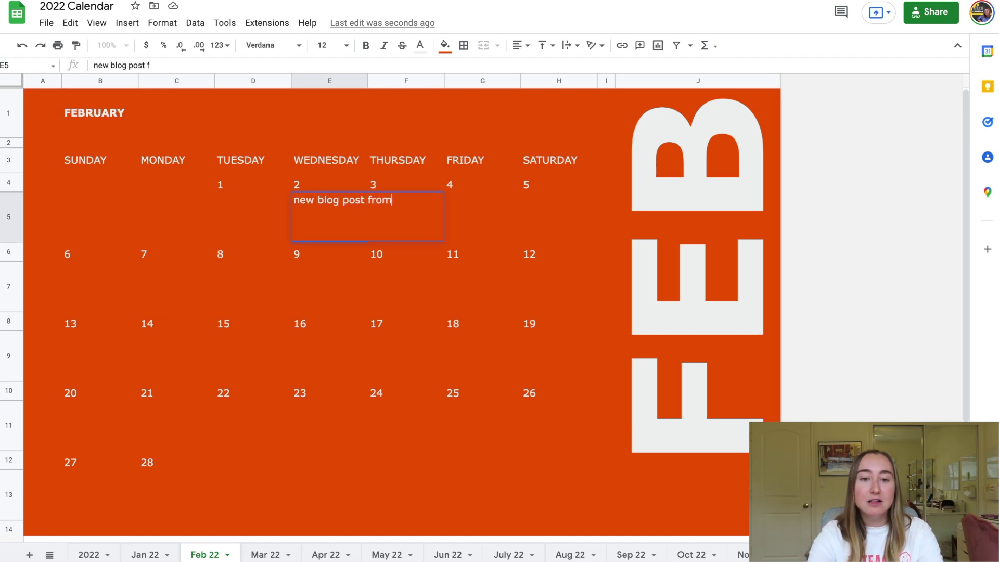
type(" EdTech Classroom")
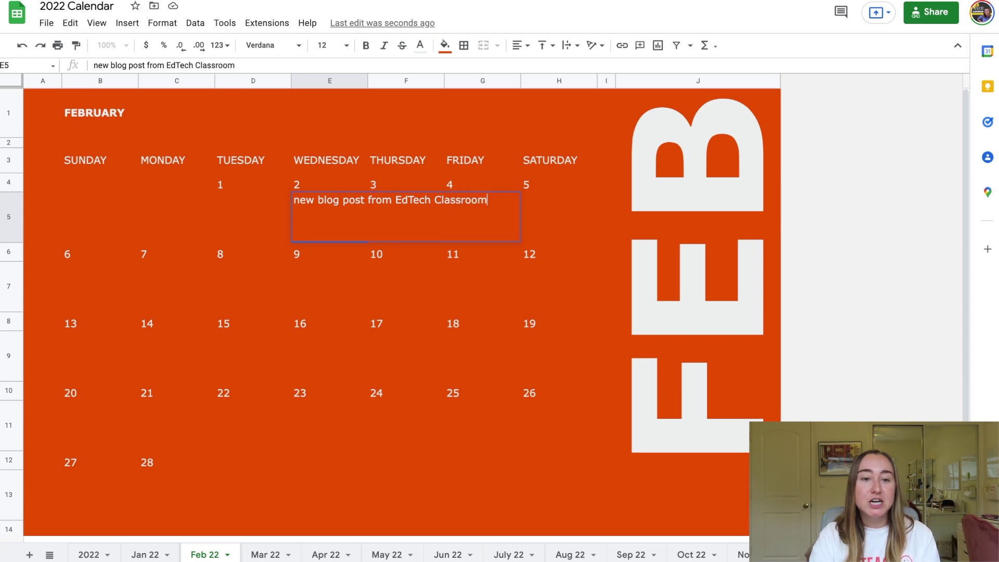
key("Return")
Wrap the text of the February 2 blog post entry within its cell
left_click(337, 204)
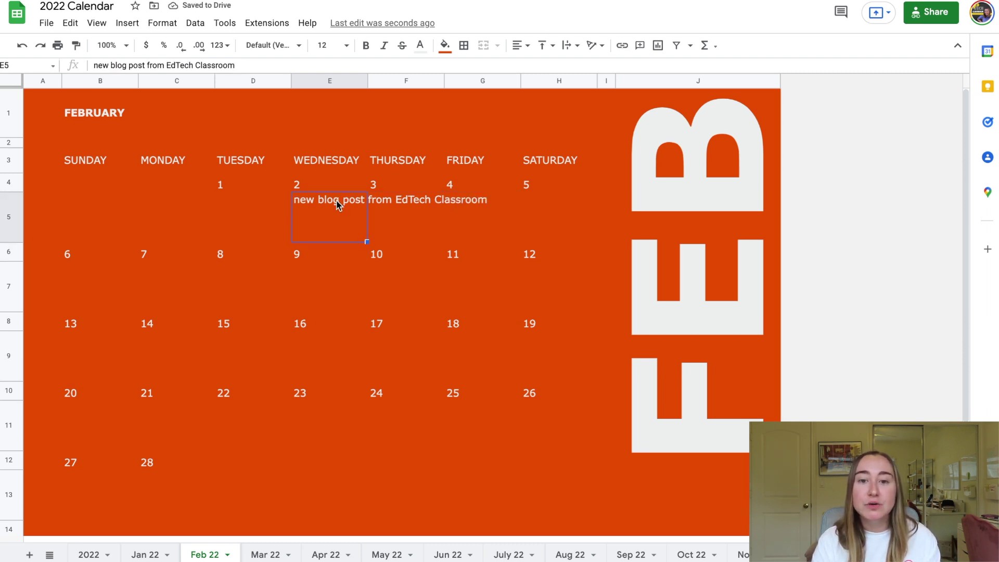
left_click(577, 45)
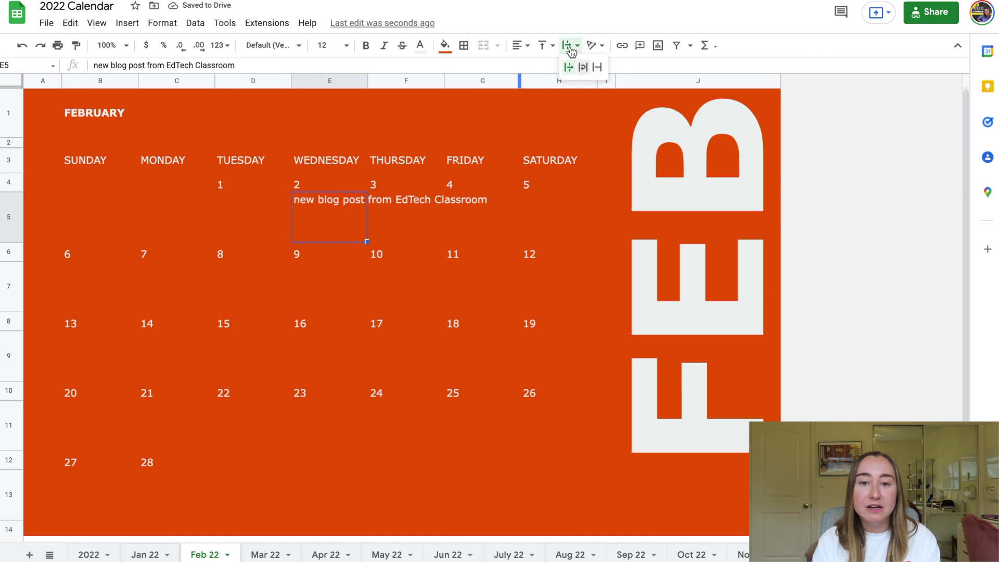
left_click(584, 68)
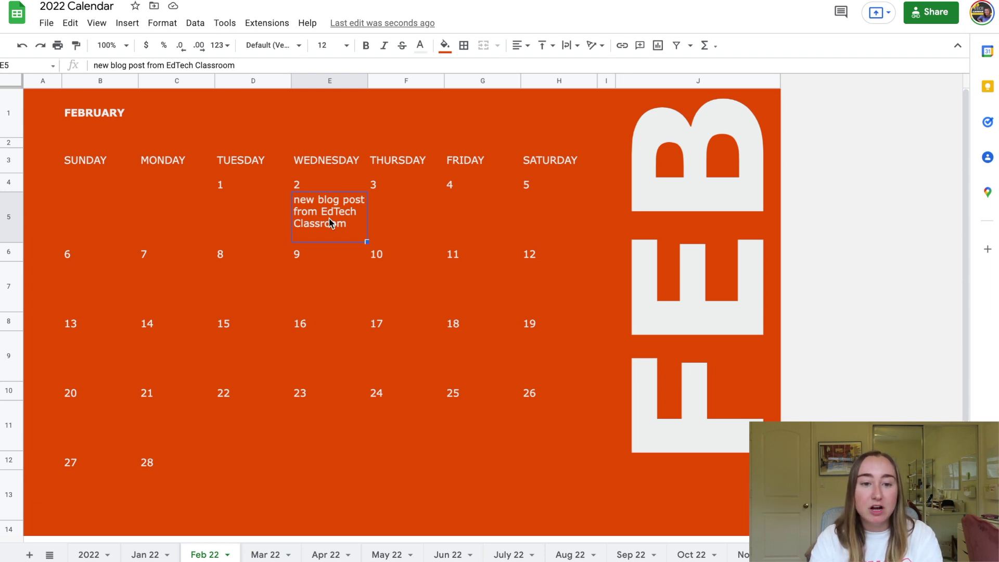
double_click(330, 222)
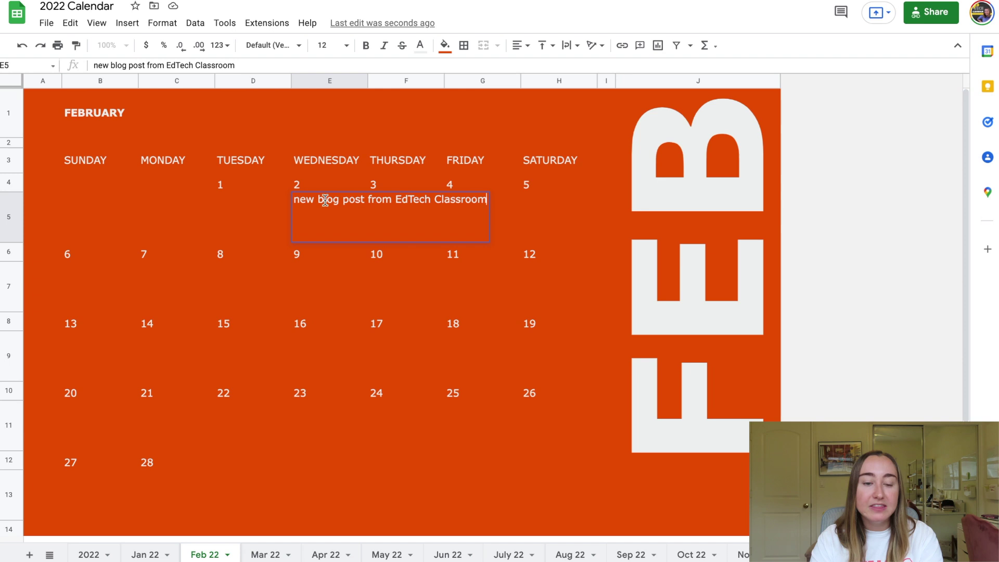
key("ctrl+a")
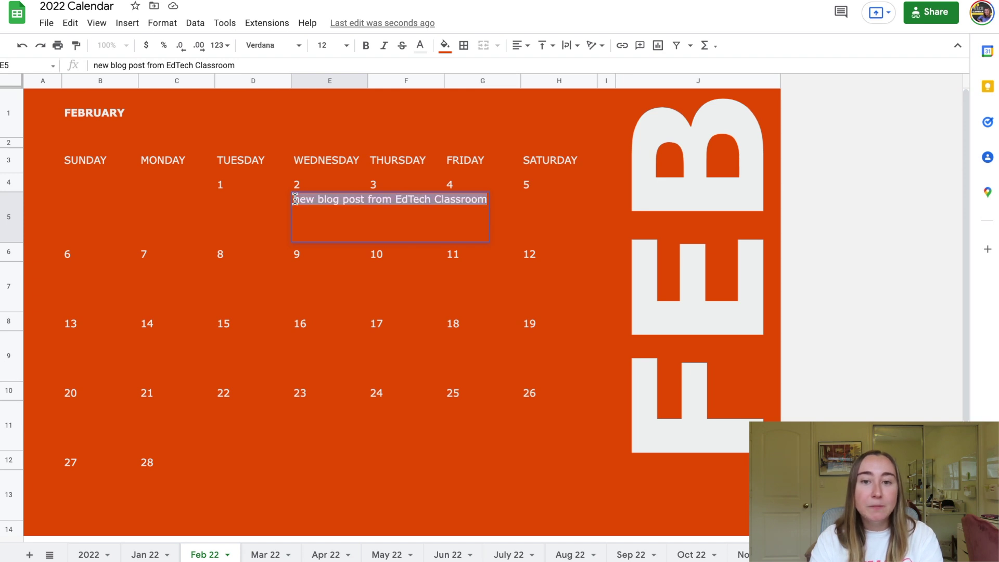
left_click(623, 51)
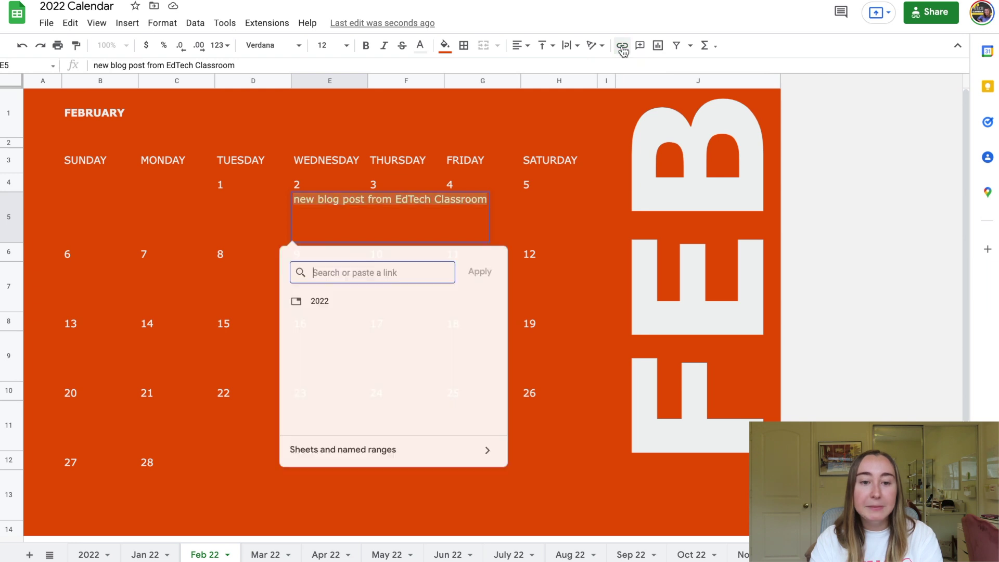
type("https://edtech-class.com/")
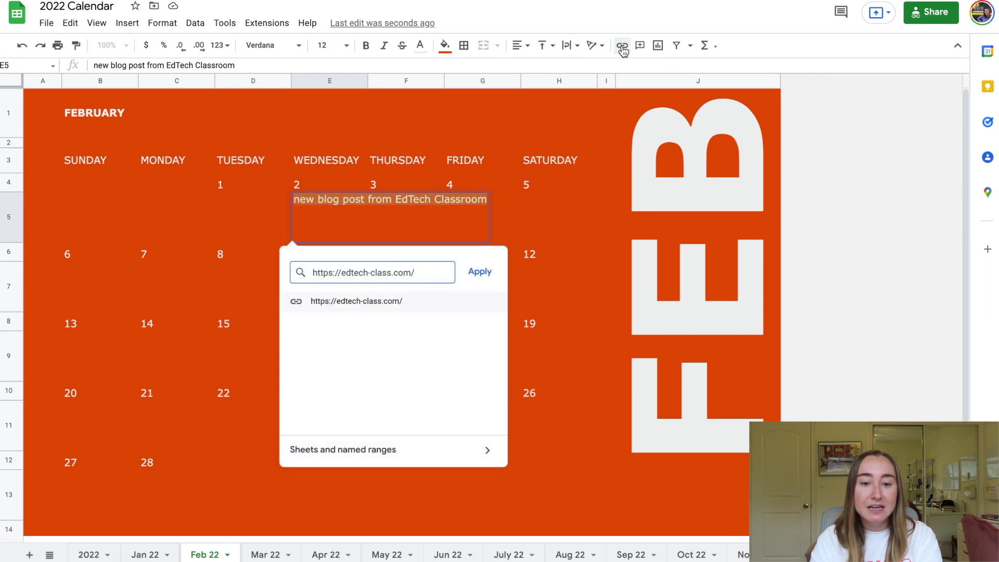
left_click(481, 277)
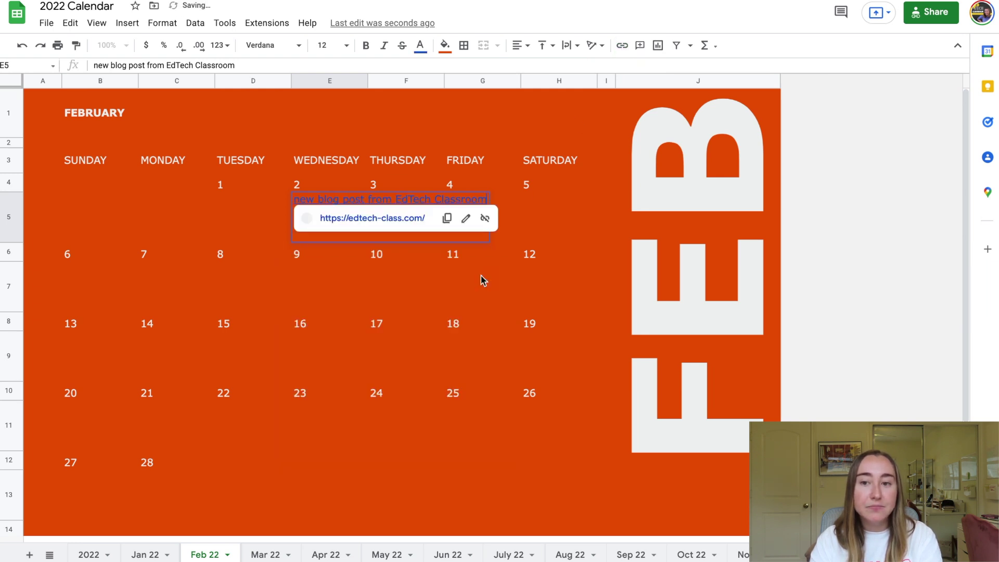
left_click(266, 280)
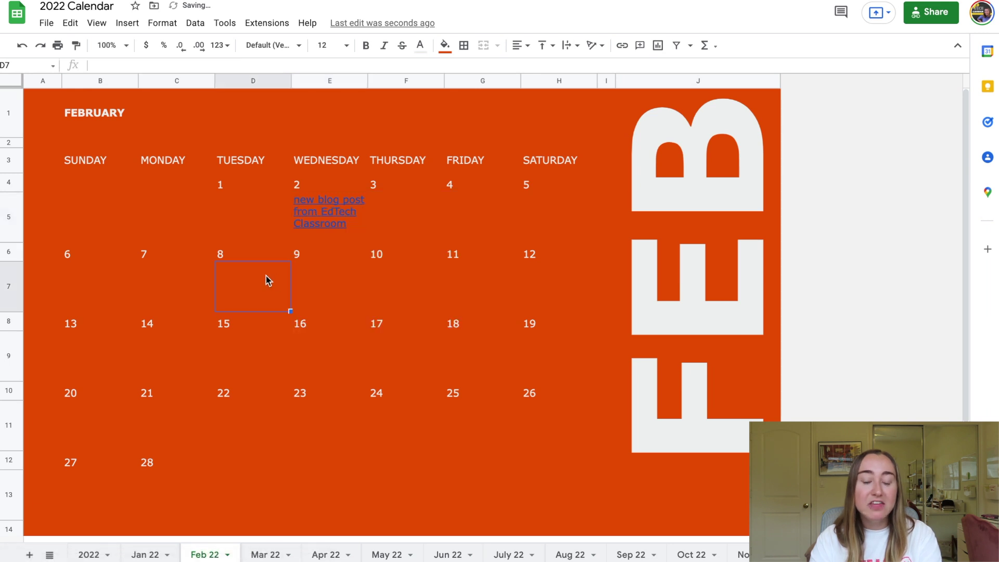
Change the text color of the linked February 2 entry to the custom light gray
mouse_move(353, 234)
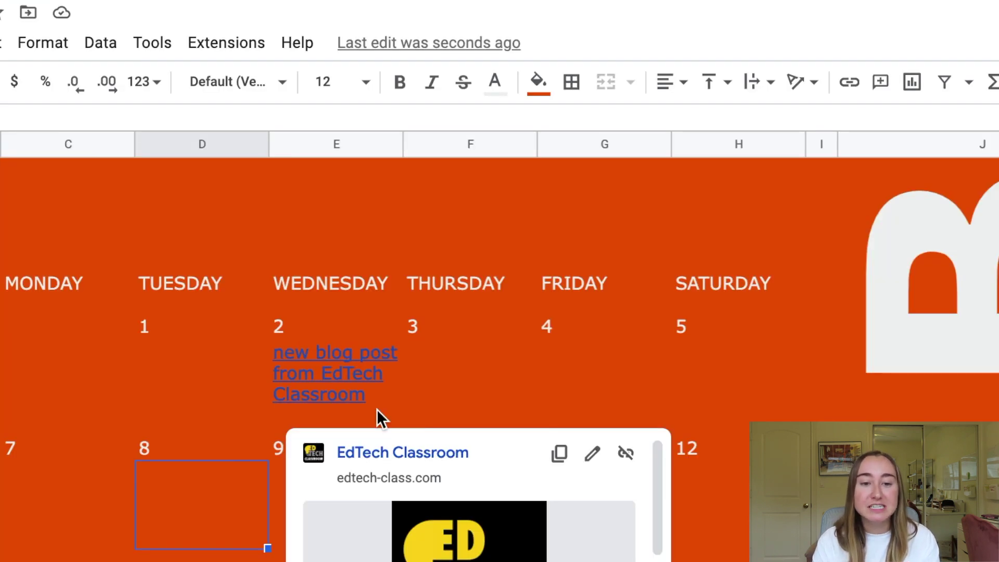
left_click(380, 408)
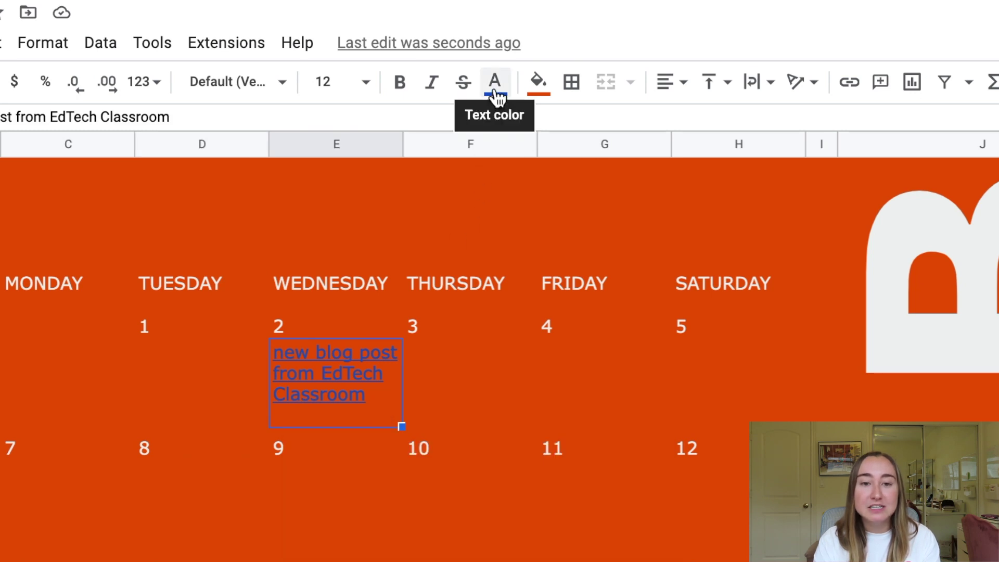
left_click(496, 93)
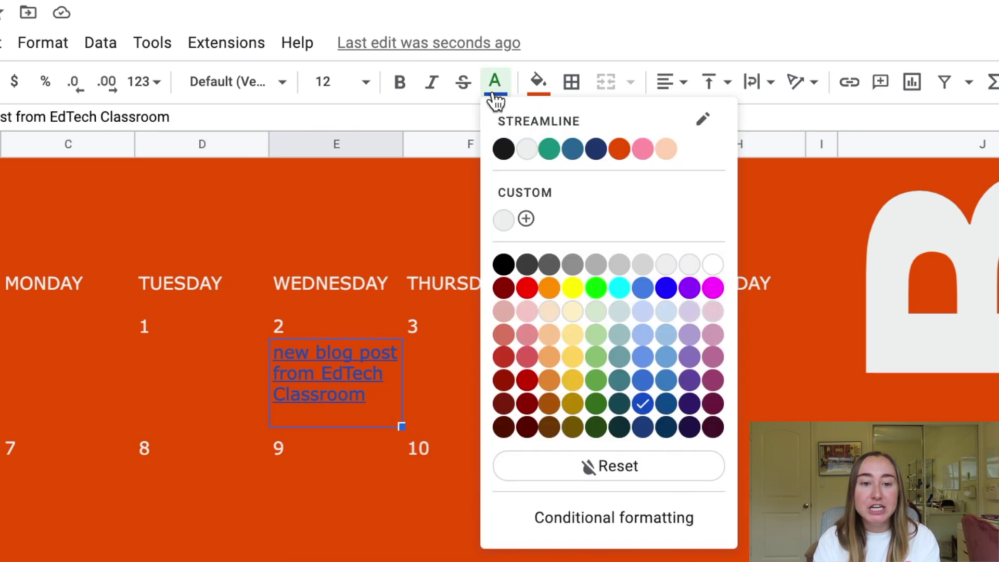
left_click(503, 223)
left_click(321, 515)
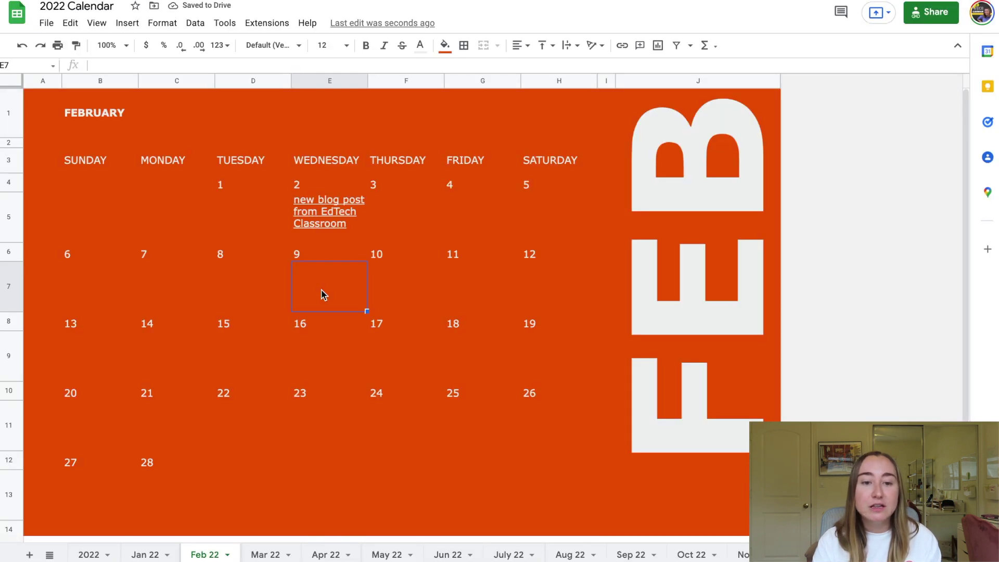
Preview the link attached to the February 2 blog post entry
left_click(333, 204)
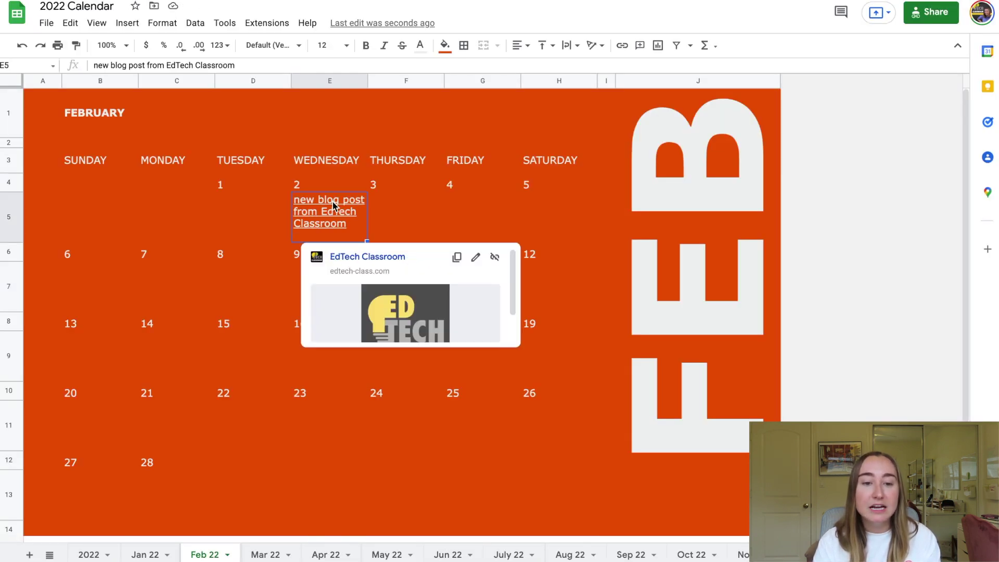
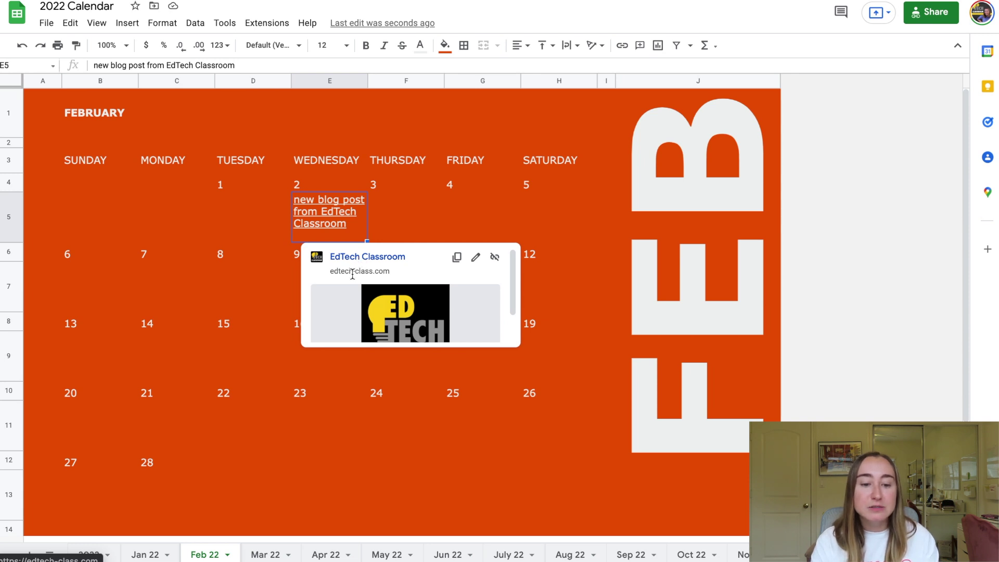
Fill the entire Mar 22 sheet background with the pink from the Streamline theme colors
left_click(266, 555)
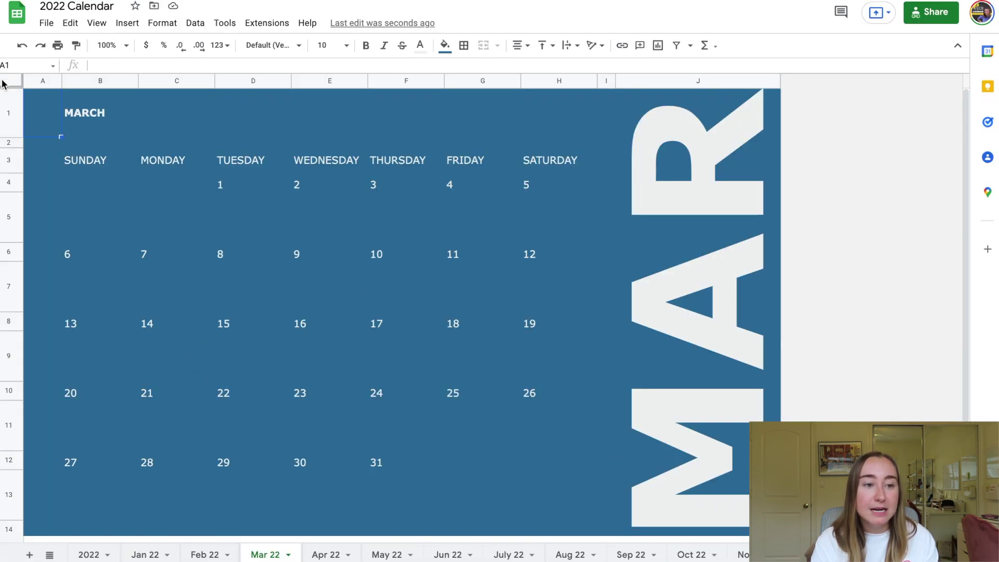
left_click(10, 84)
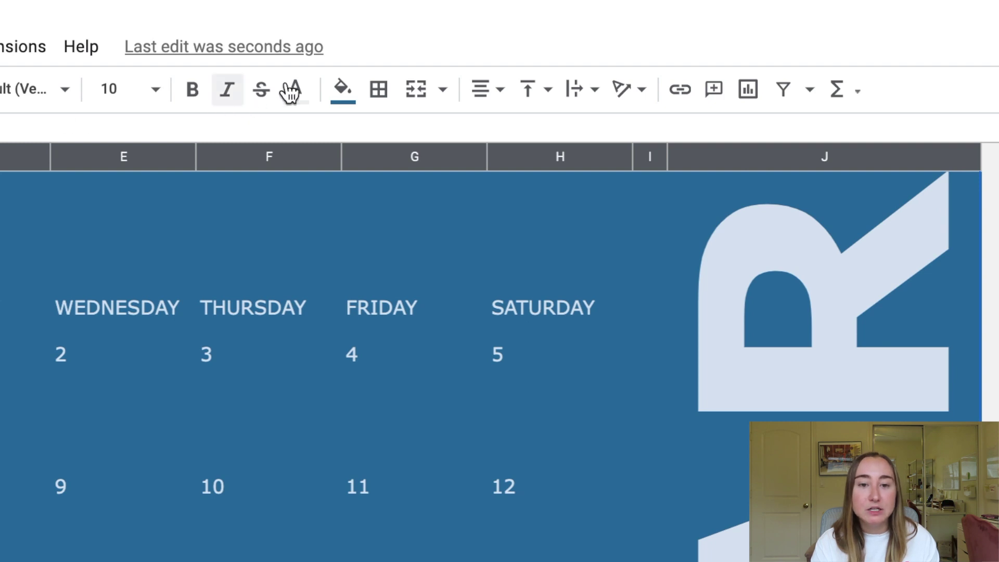
left_click(343, 89)
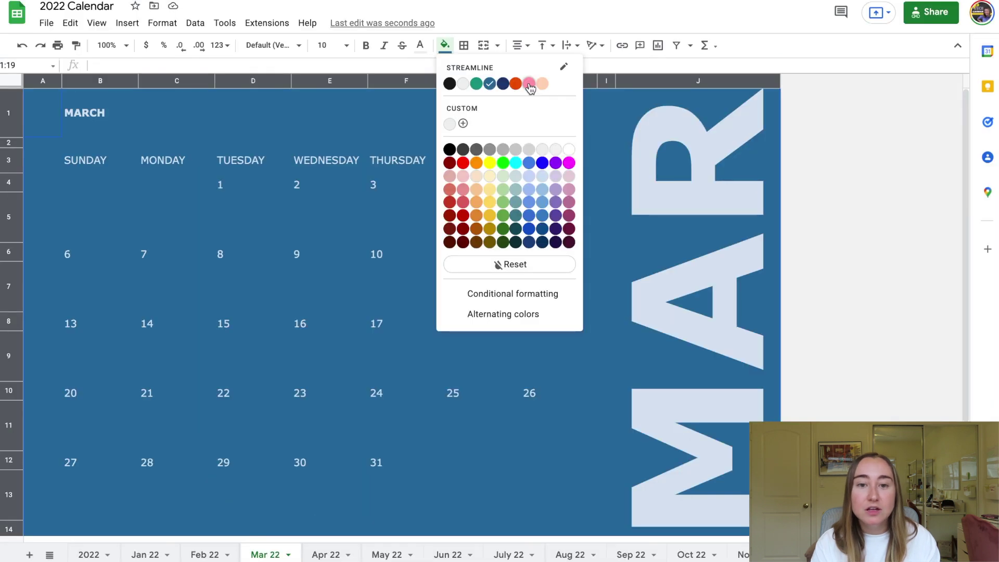
left_click(503, 161)
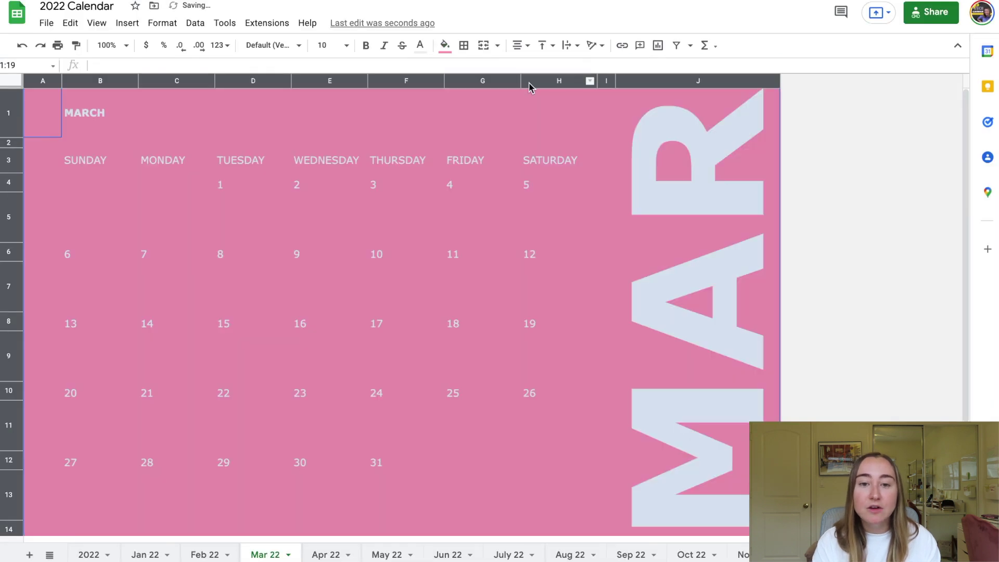
left_click(521, 108)
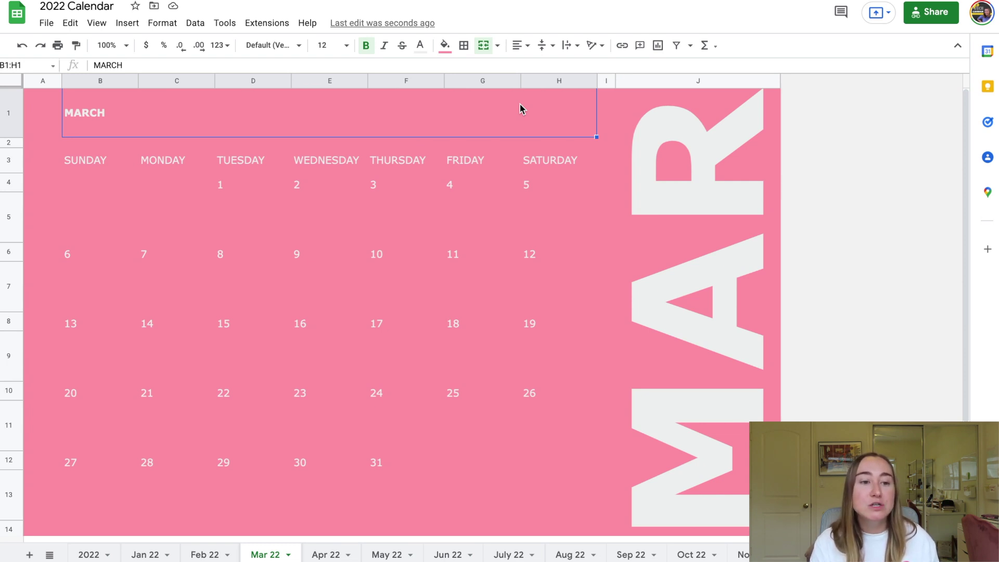
Change the text color of the March weekday headings from Sunday to Saturday to black
left_click(110, 161)
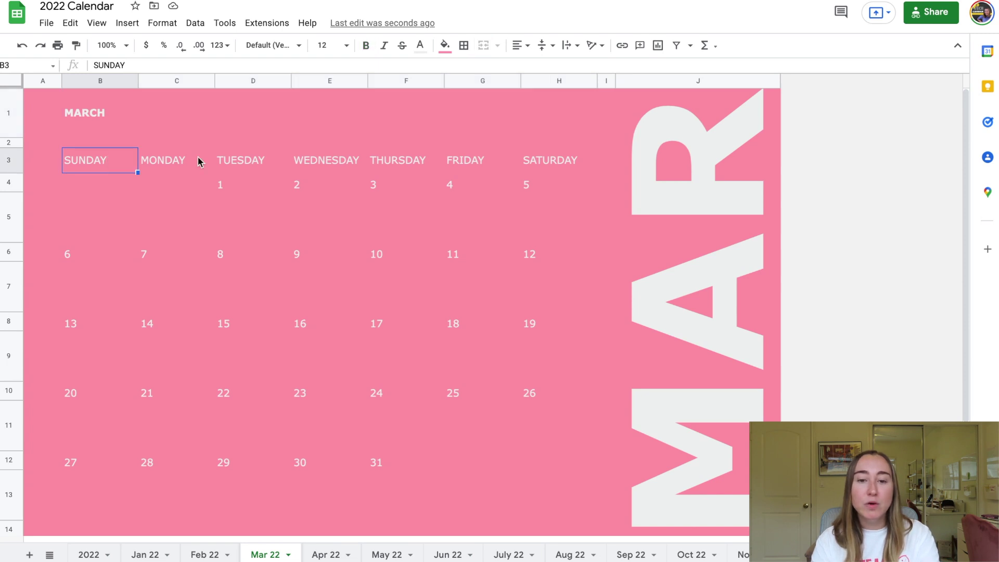
left_click(554, 165, "shift")
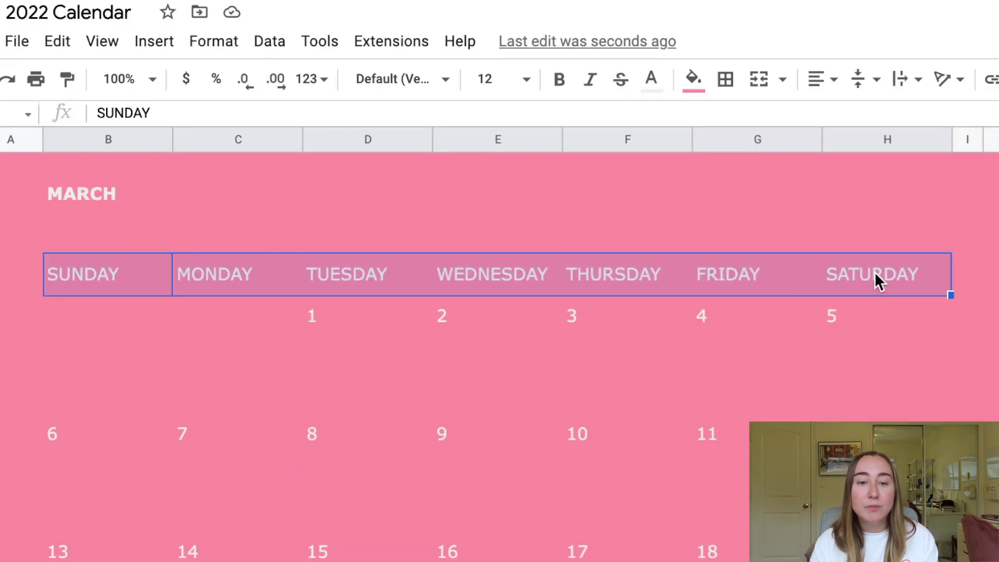
left_click(651, 82)
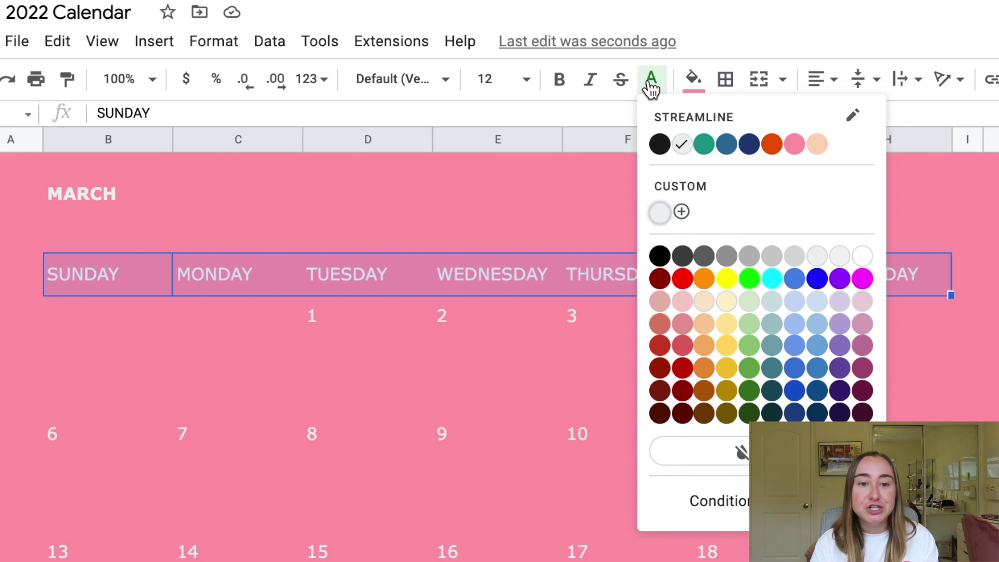
left_click(659, 255)
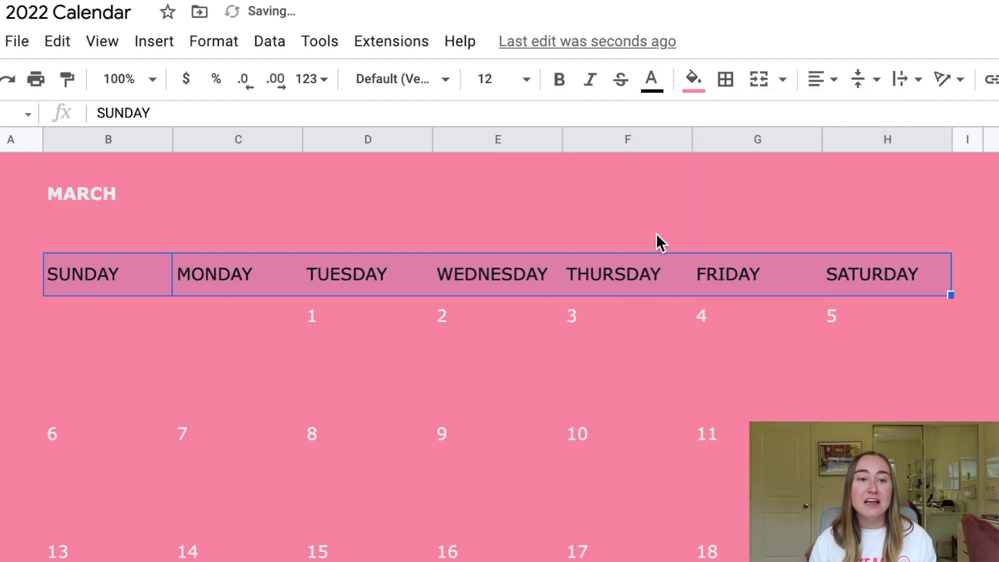
left_click(657, 232)
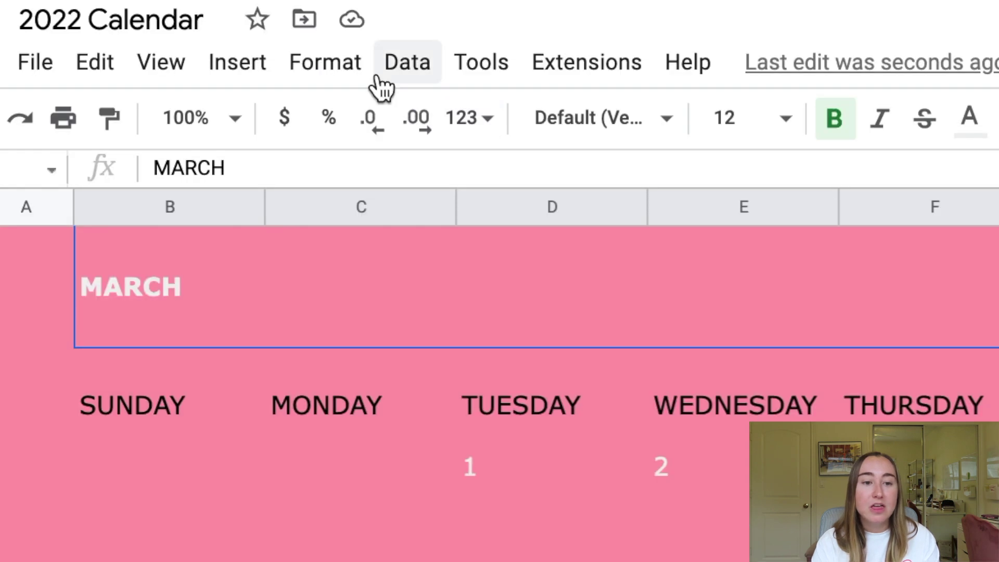
Browse the available spreadsheet themes and apply the Simple Light theme to the calendar
left_click(172, 24)
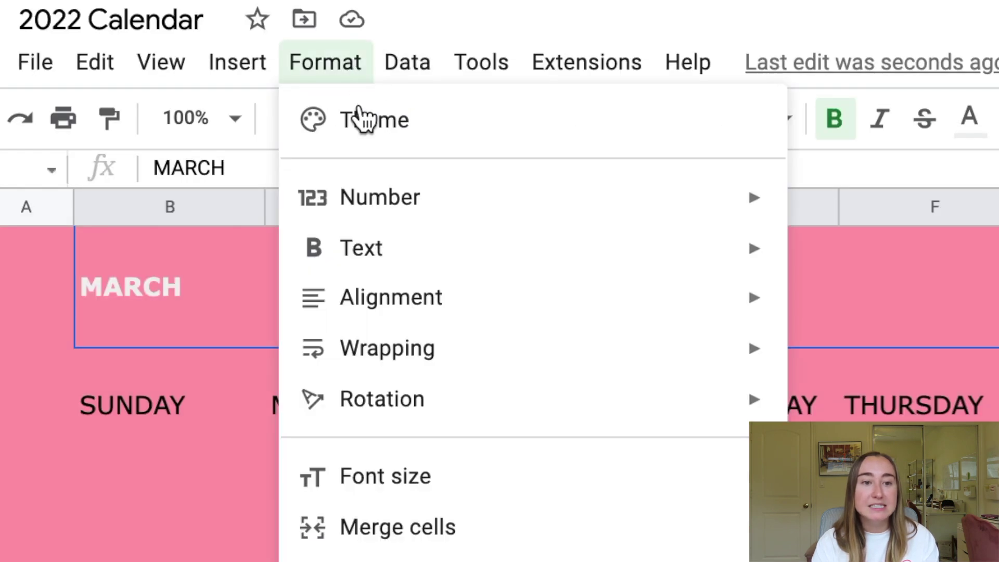
left_click(366, 127)
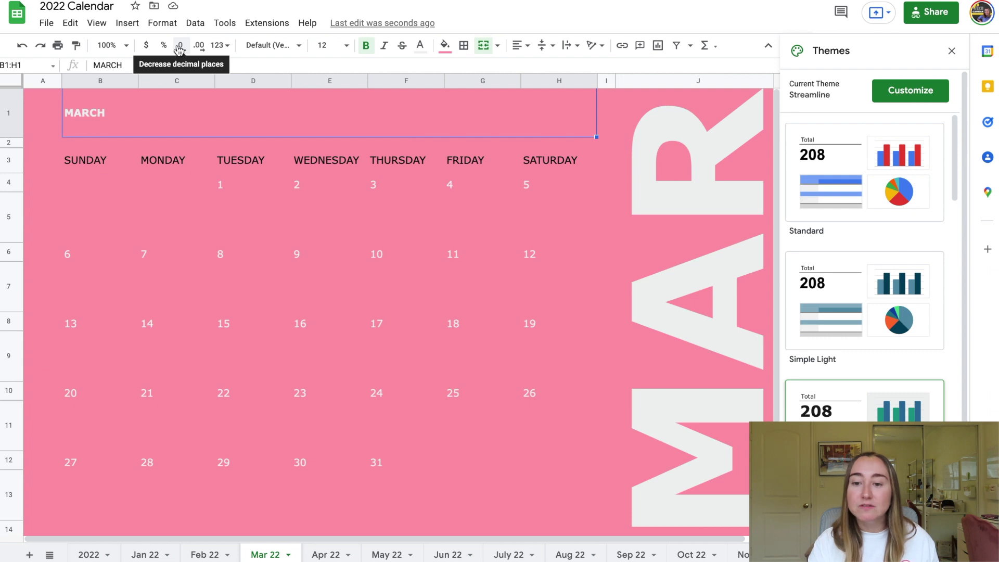
scroll(884, 194, "down", 2)
scroll(884, 194, "down", 3)
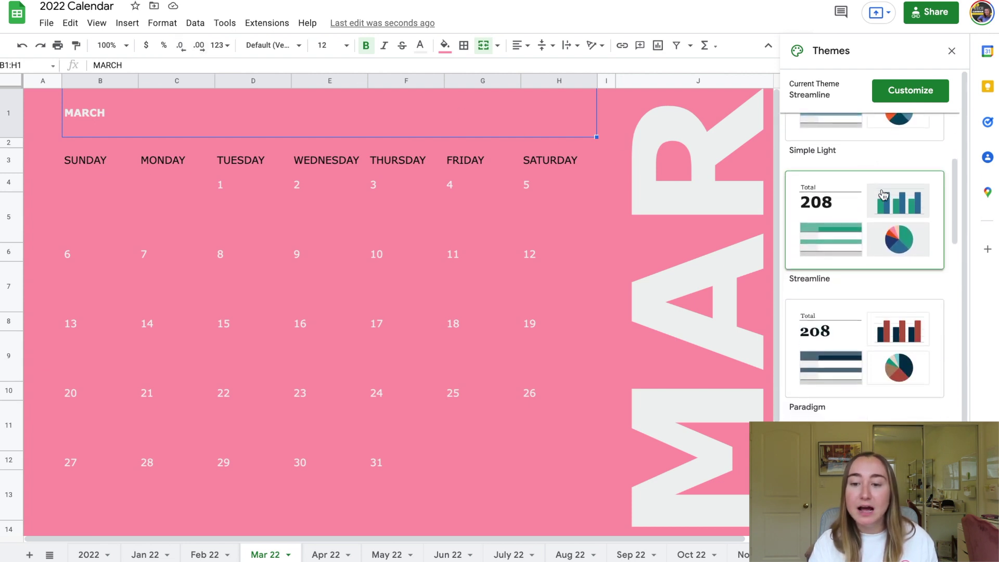
scroll(854, 345, "down", 5)
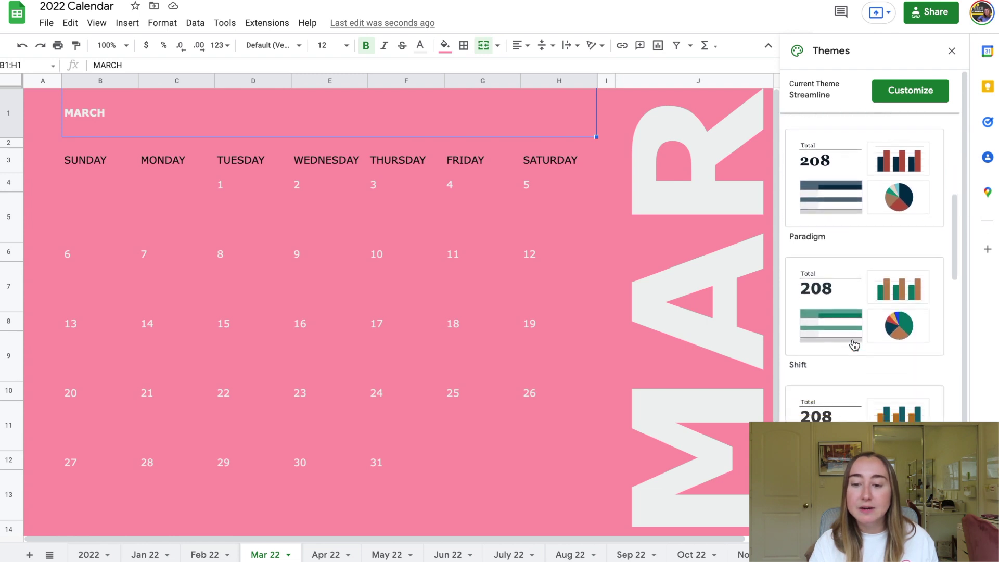
scroll(854, 345, "down", 3)
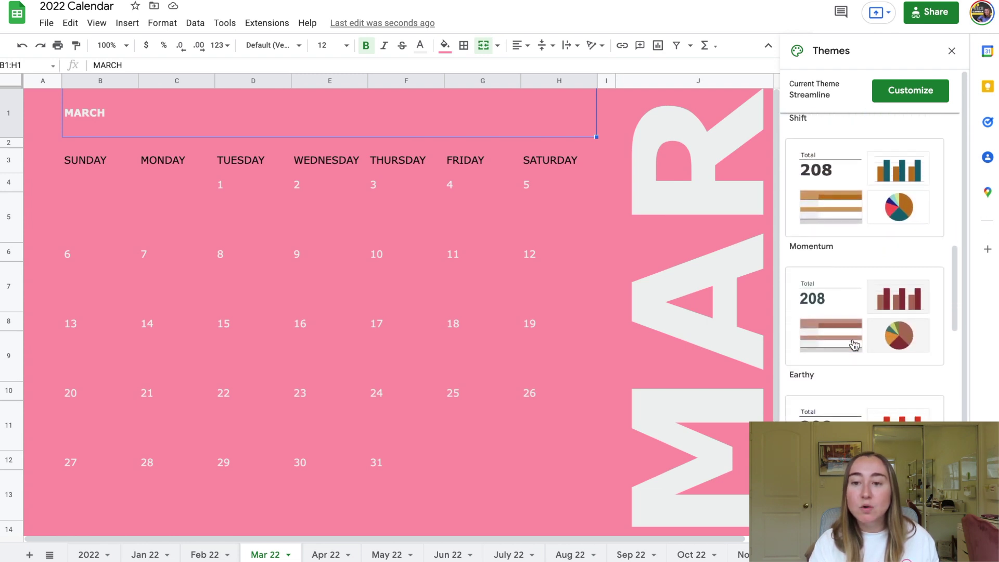
scroll(854, 345, "up", 9)
scroll(854, 345, "up", 2)
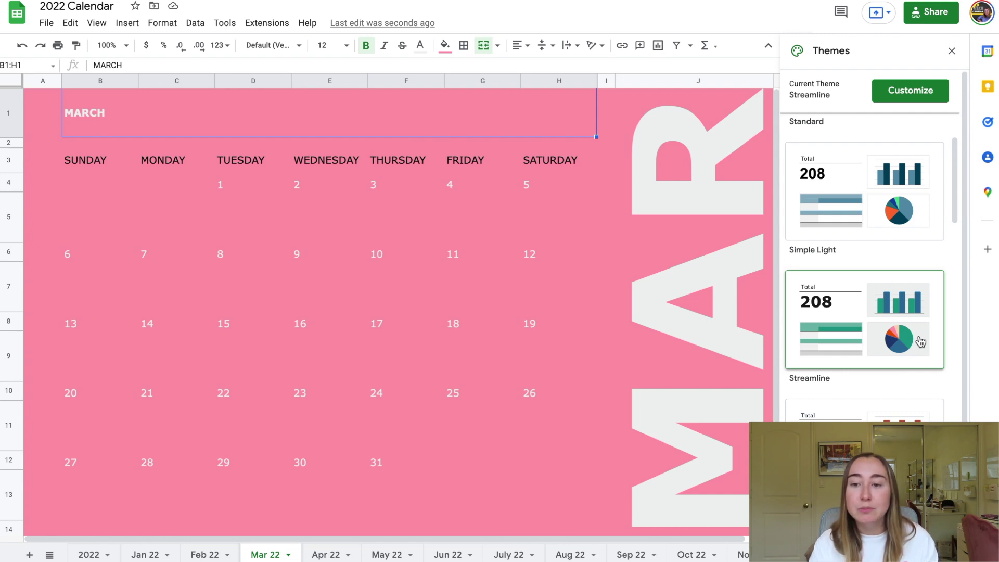
left_click(893, 222)
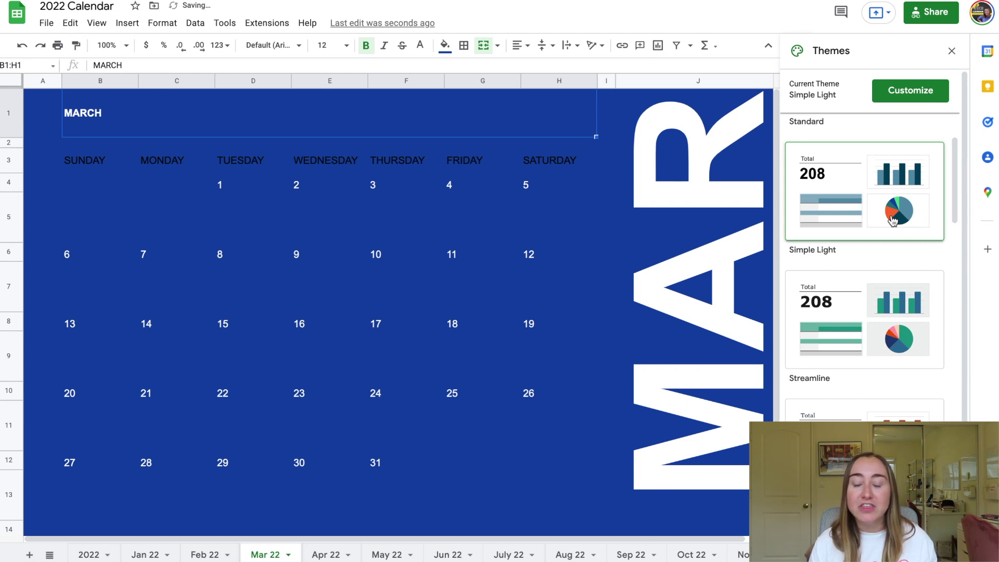